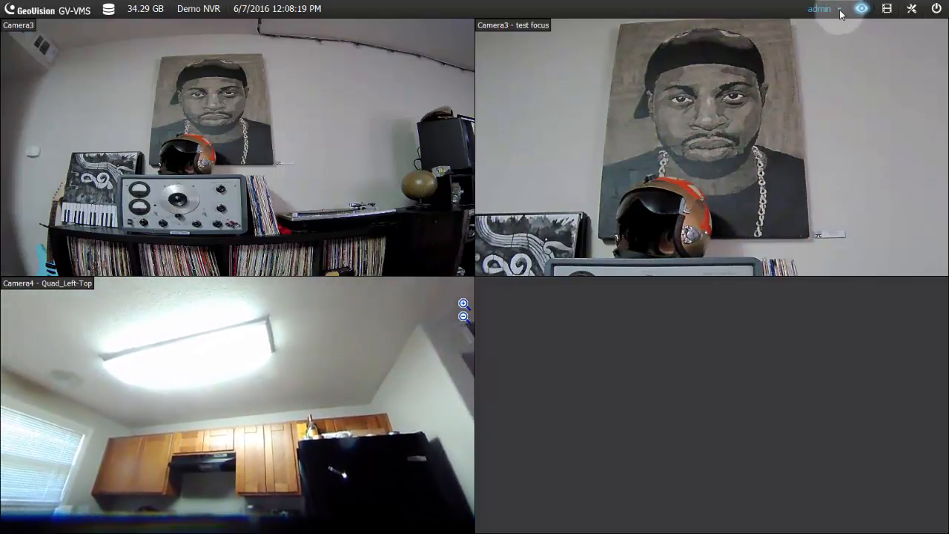
# - Use Change User from the admin dropdown to log in under another account
pyautogui.click(840, 11)
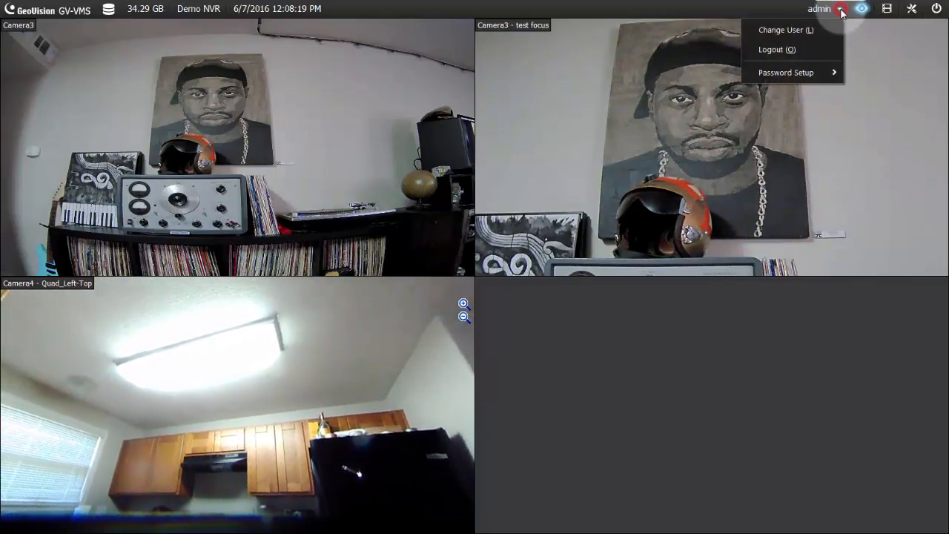
pyautogui.click(787, 28)
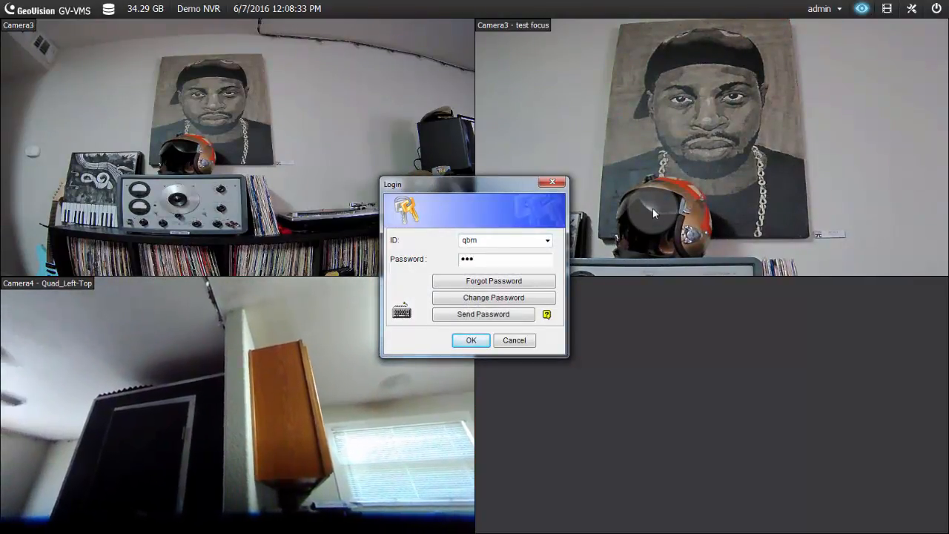
pyautogui.press('Return')
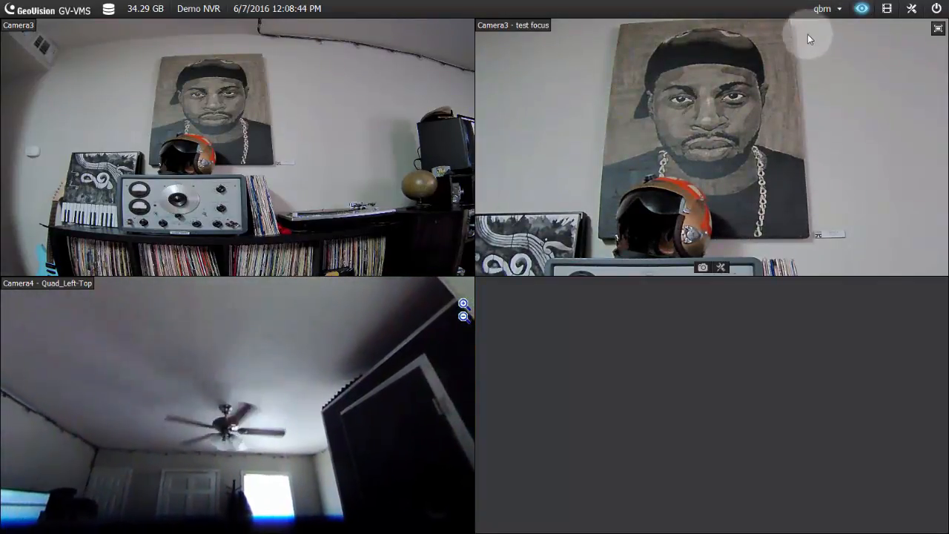
pyautogui.click(841, 11)
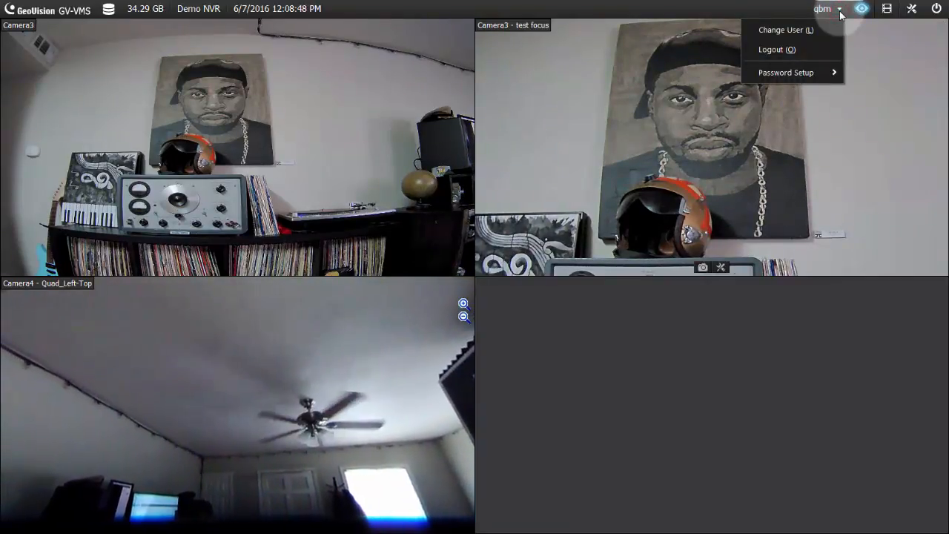
# - Open Password Setup > Local Account Edit and collapse the Supervisor group
pyautogui.moveTo(763, 72)
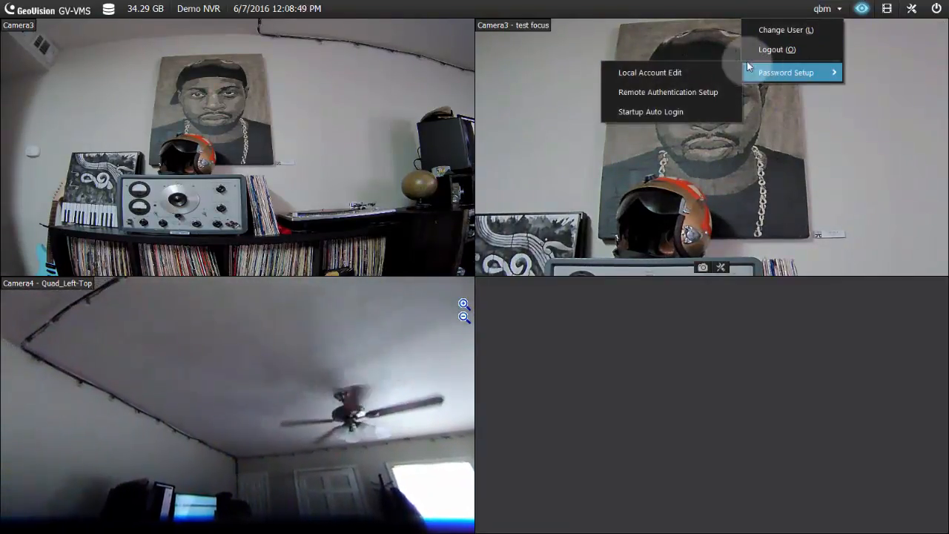
pyautogui.click(671, 74)
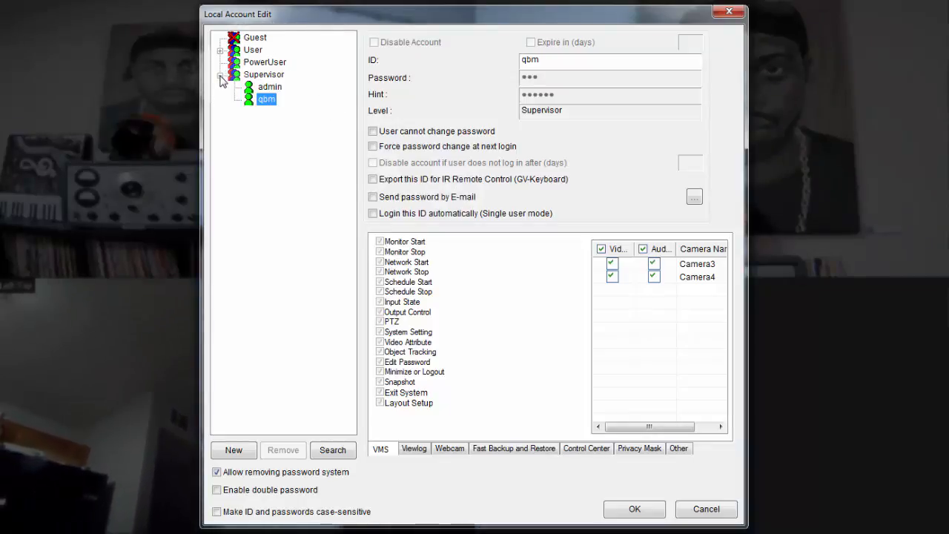
pyautogui.click(220, 75)
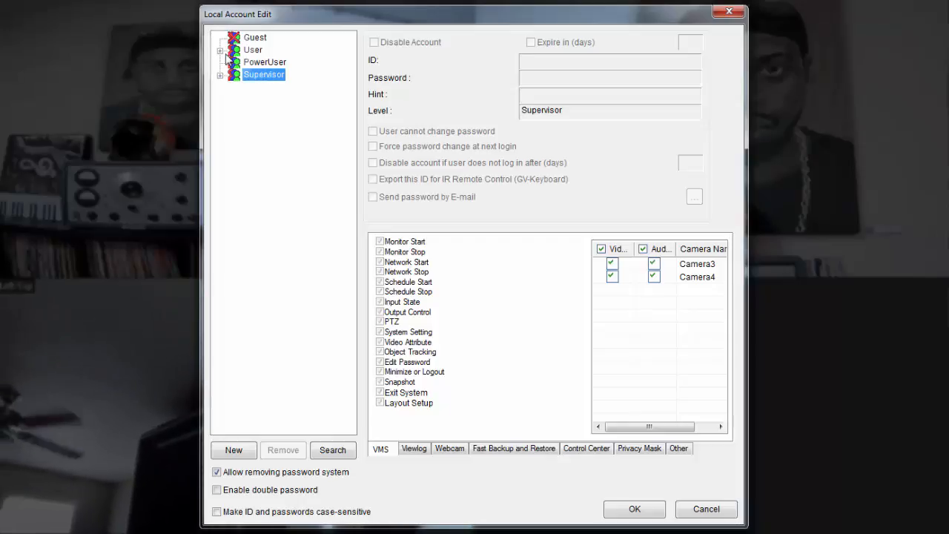
# - Expand the User group and select the manager account
pyautogui.click(220, 50)
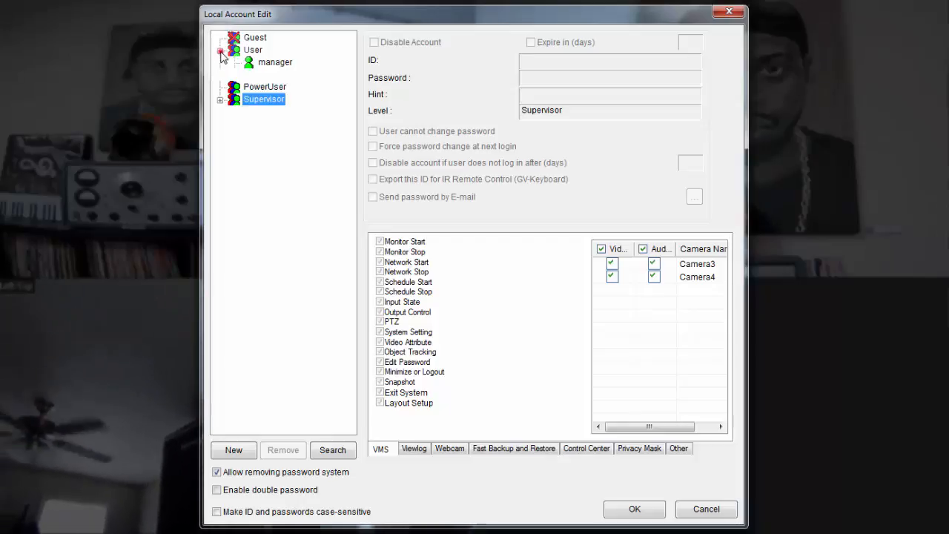
pyautogui.click(265, 64)
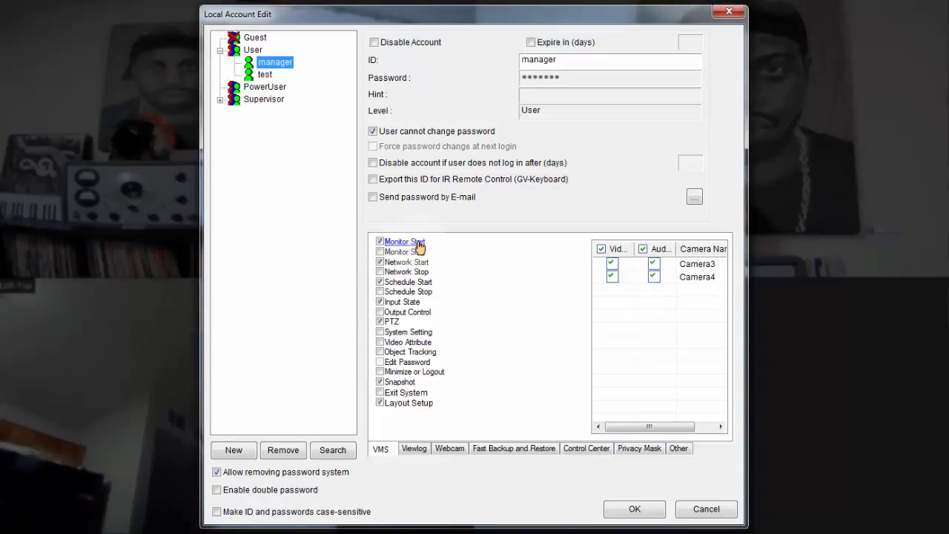
pyautogui.click(414, 448)
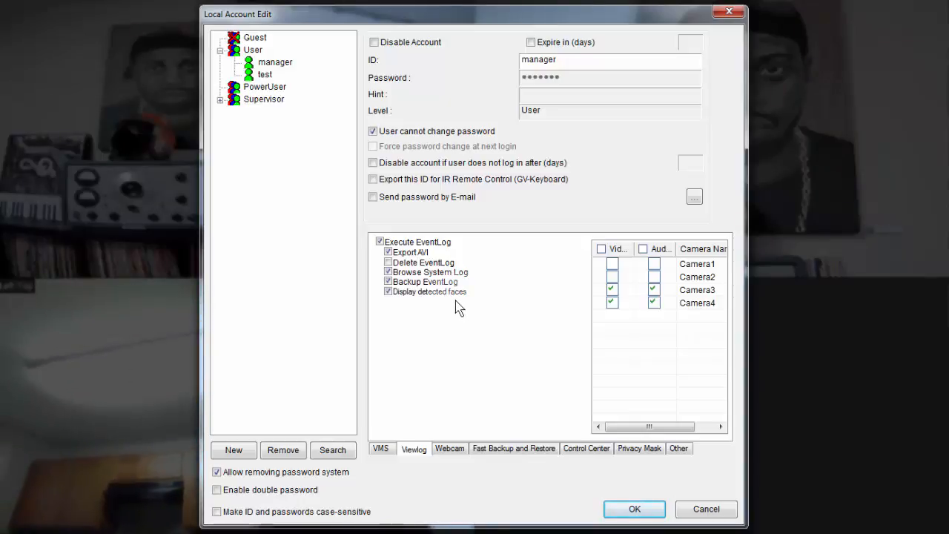
pyautogui.click(381, 449)
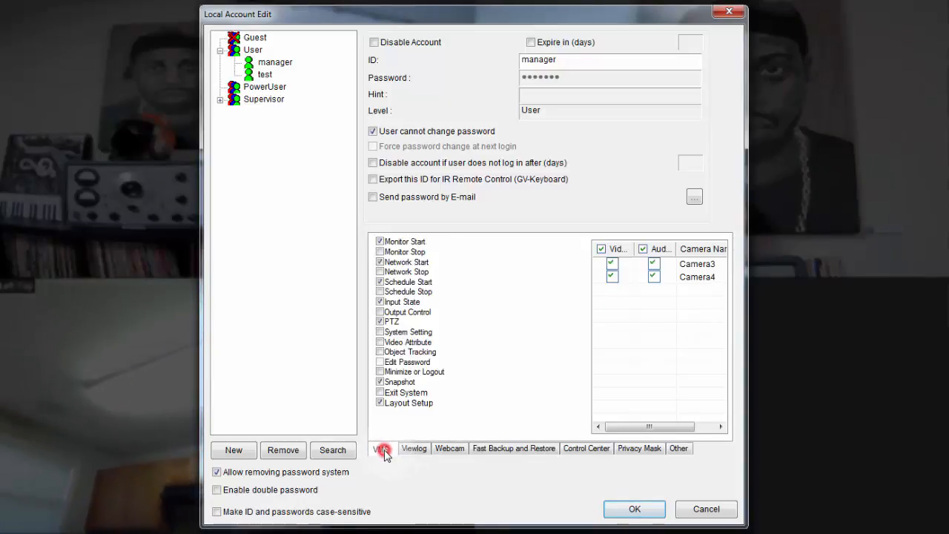
pyautogui.click(417, 451)
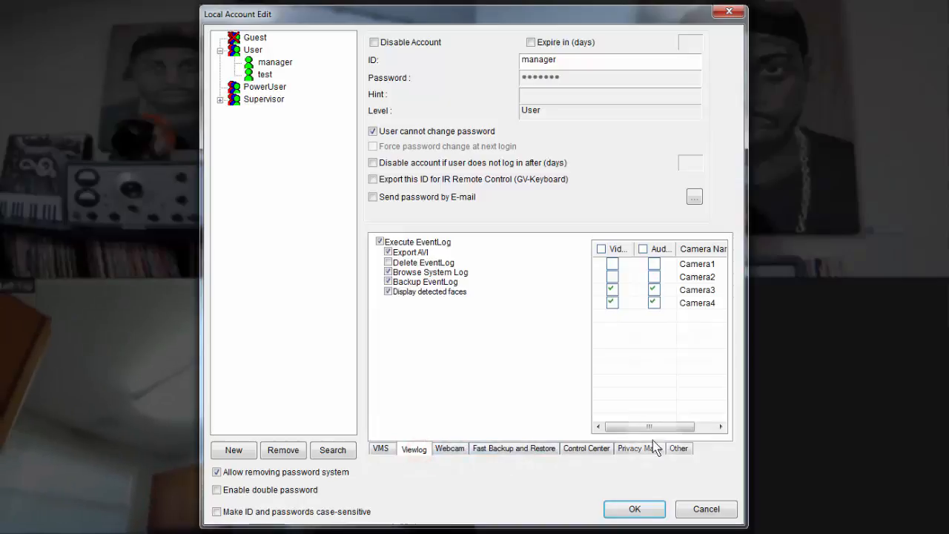
pyautogui.click(384, 451)
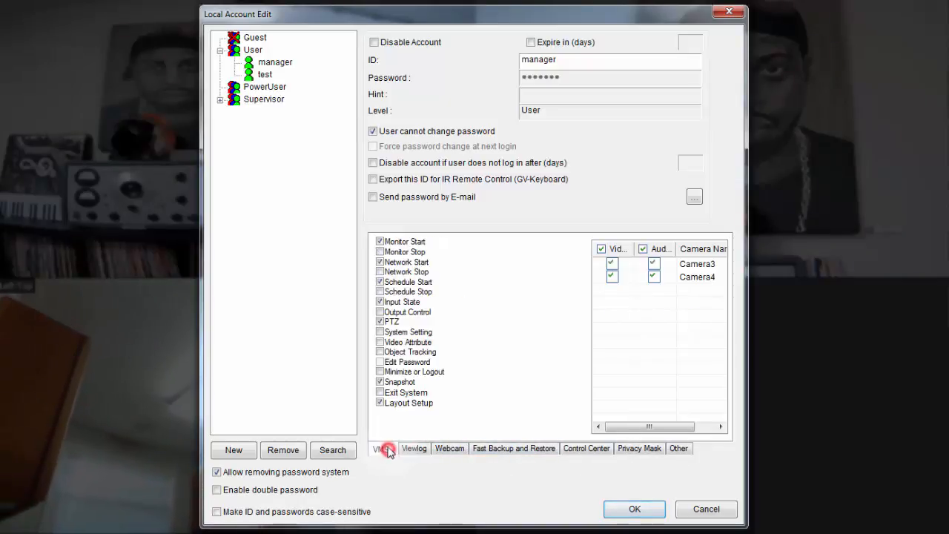
pyautogui.click(380, 403)
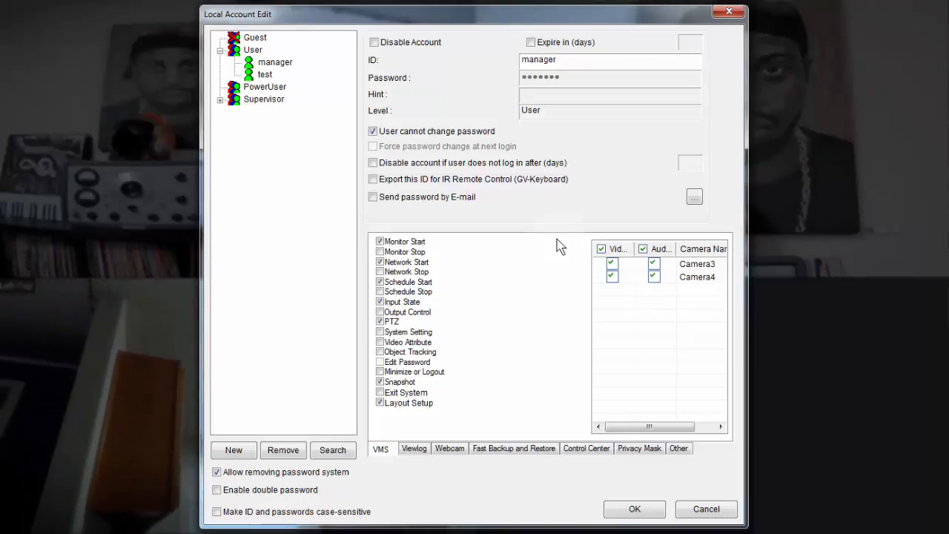
# - Untick Camera3 Video and Audio for manager on both the VMS and Viewlog tabs
pyautogui.click(267, 63)
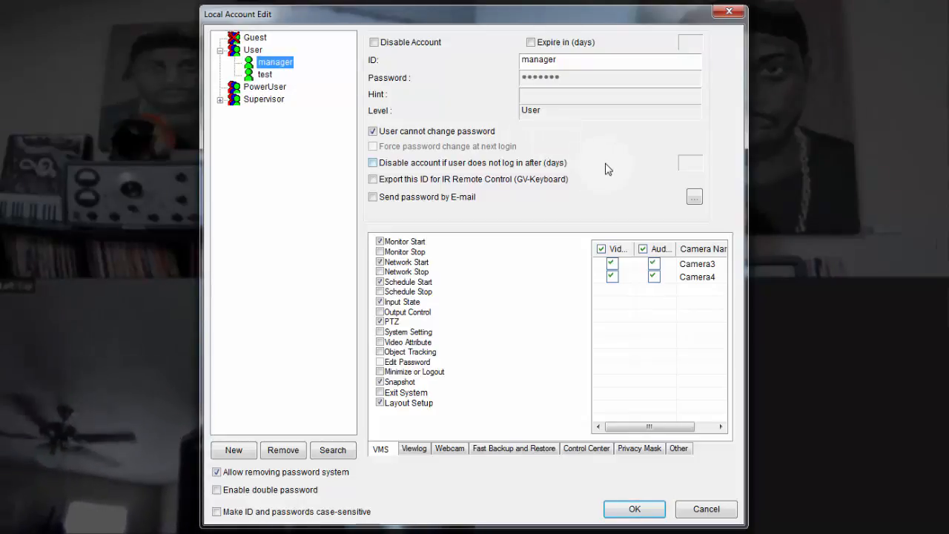
pyautogui.click(613, 266)
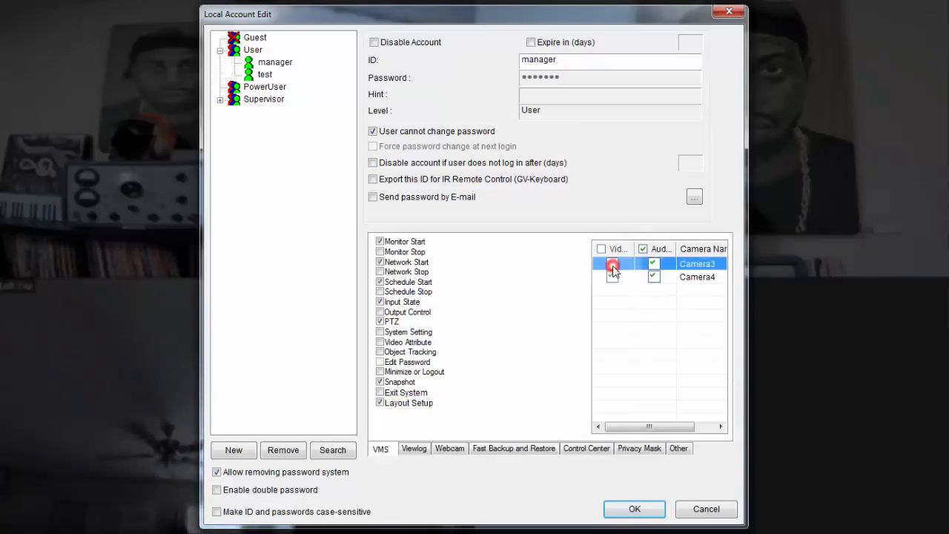
pyautogui.click(654, 265)
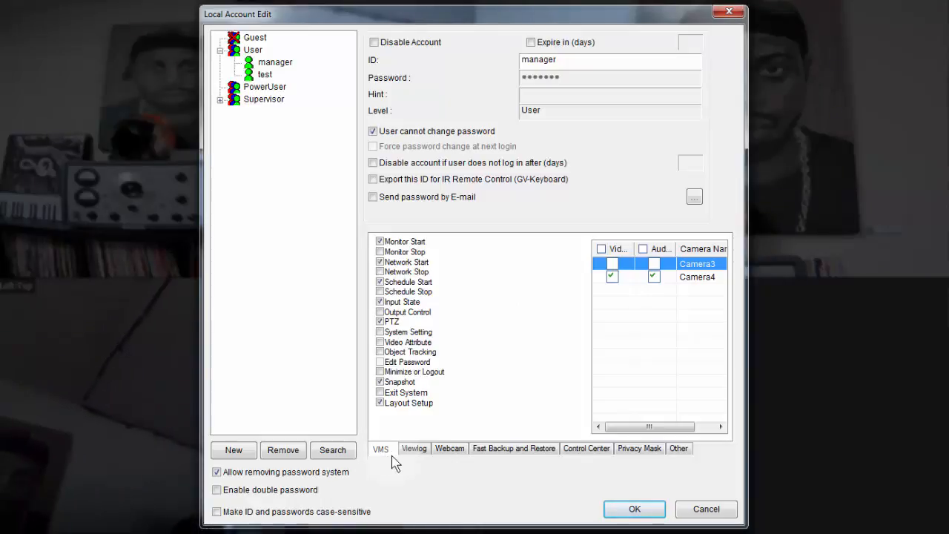
pyautogui.click(415, 450)
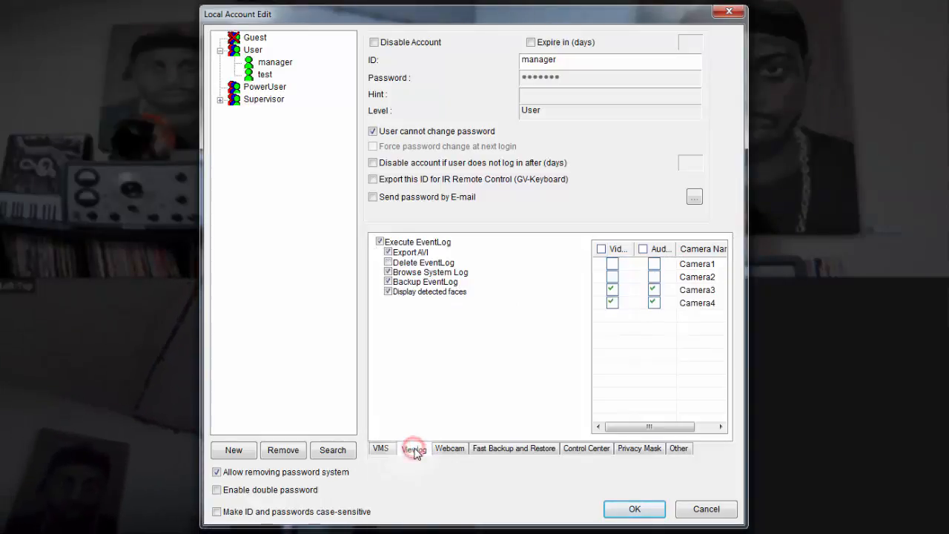
pyautogui.click(612, 291)
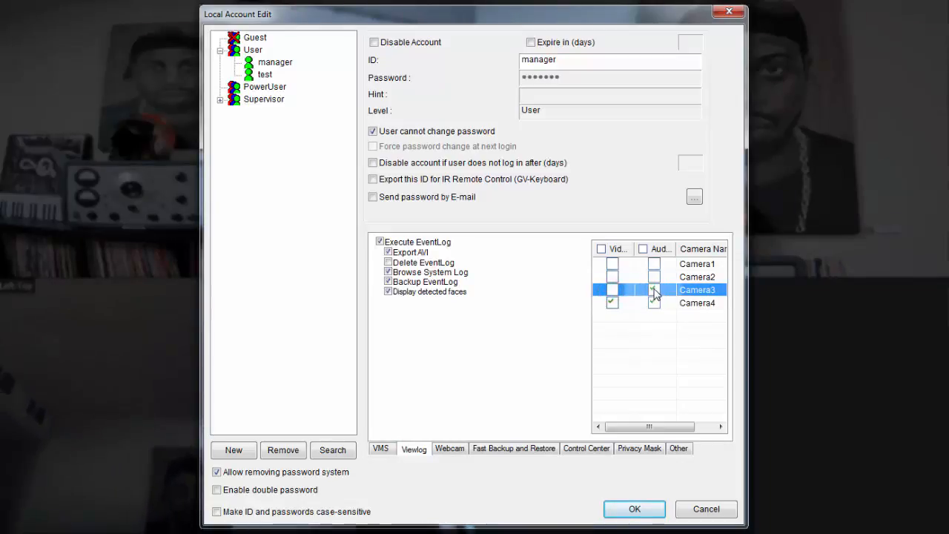
pyautogui.click(655, 289)
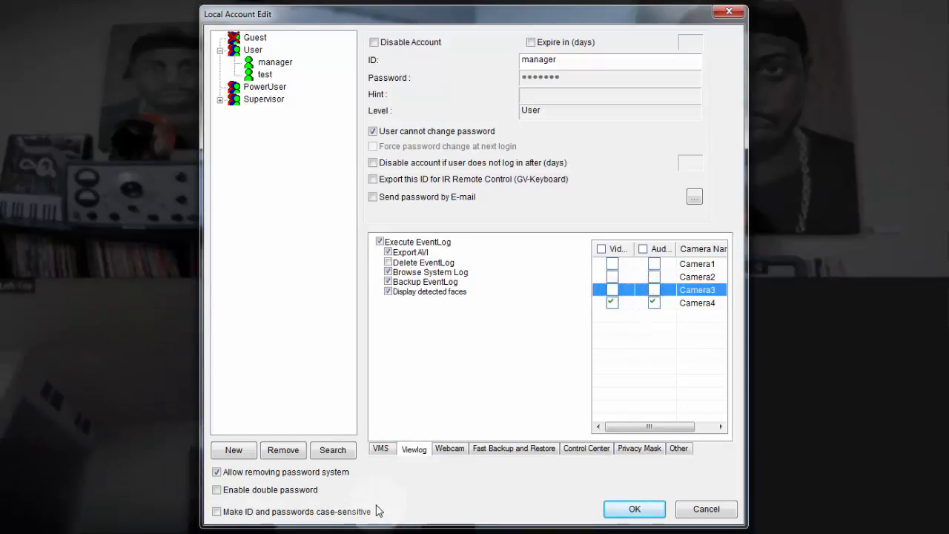
# - Return to the VMS tab with manager selected and confirm the permissions with OK
pyautogui.click(381, 450)
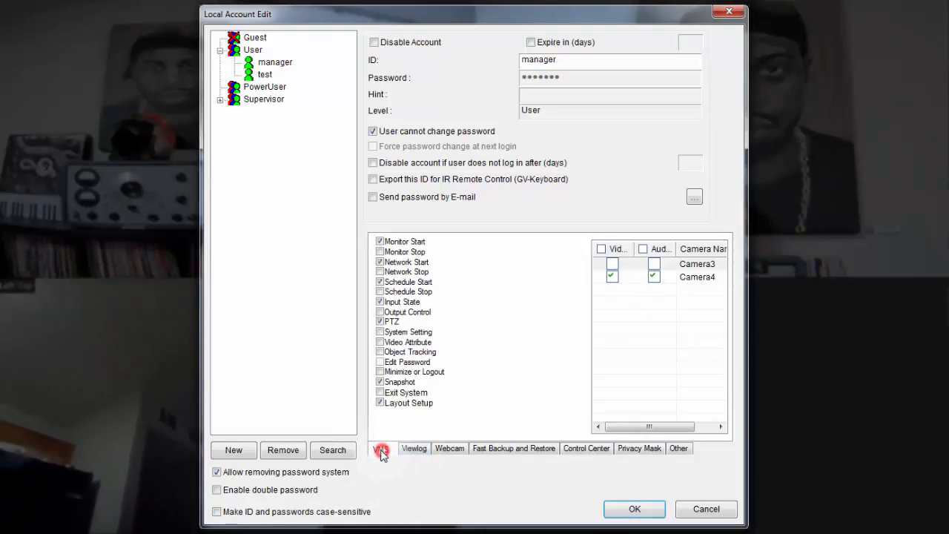
pyautogui.click(381, 450)
pyautogui.click(381, 447)
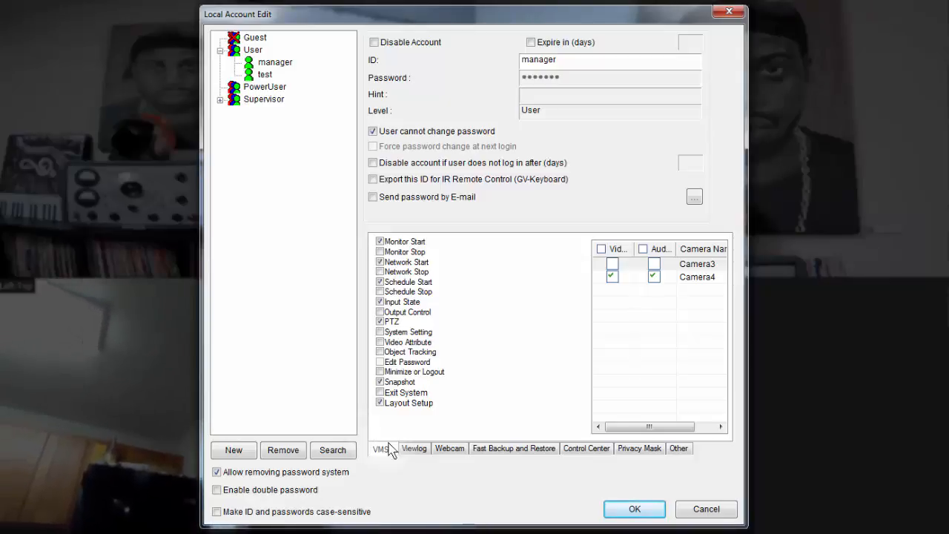
pyautogui.click(383, 448)
pyautogui.click(268, 62)
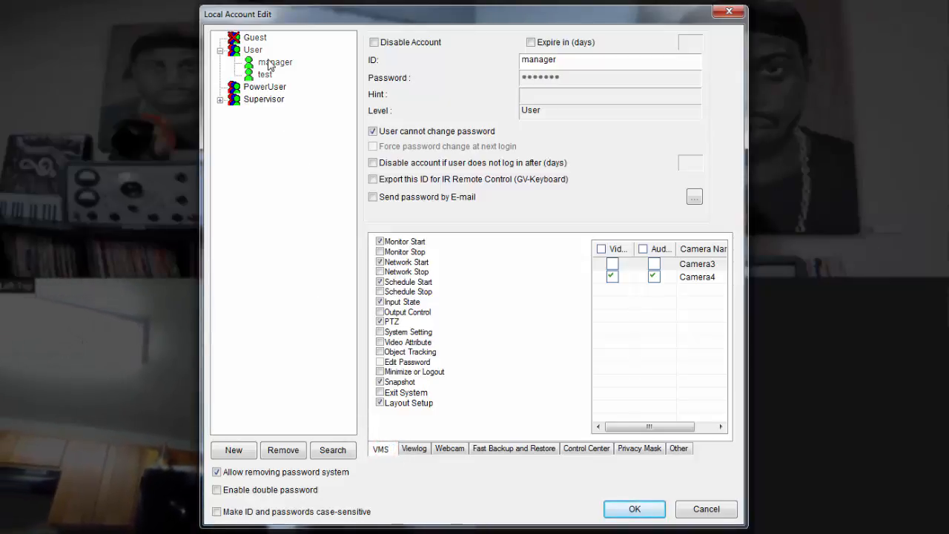
pyautogui.click(383, 448)
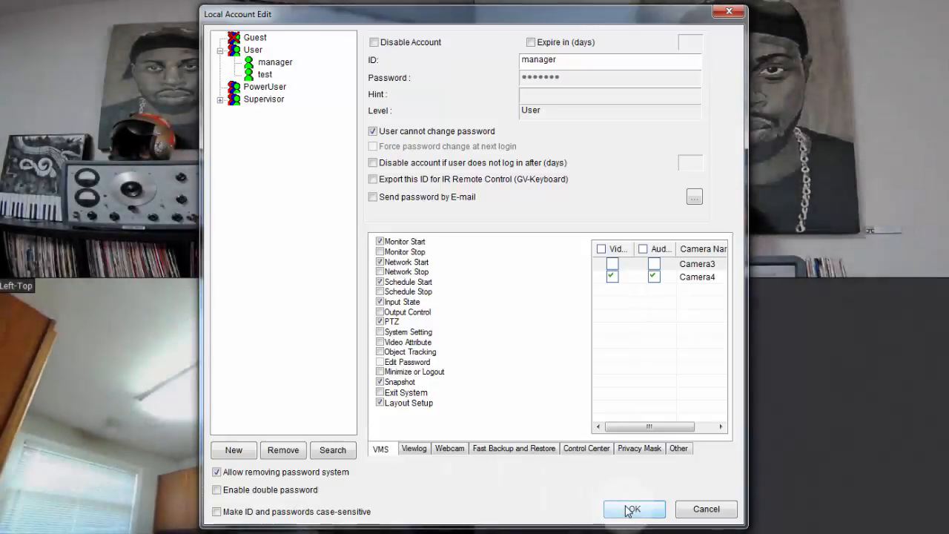
pyautogui.click(627, 508)
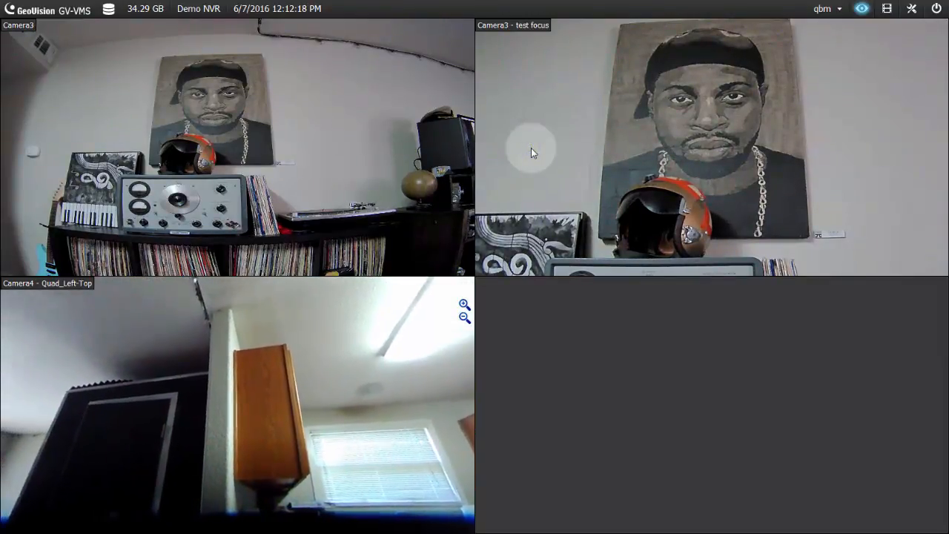
# - Log in with ID 'manager' and the account's password
pyautogui.write('manager')
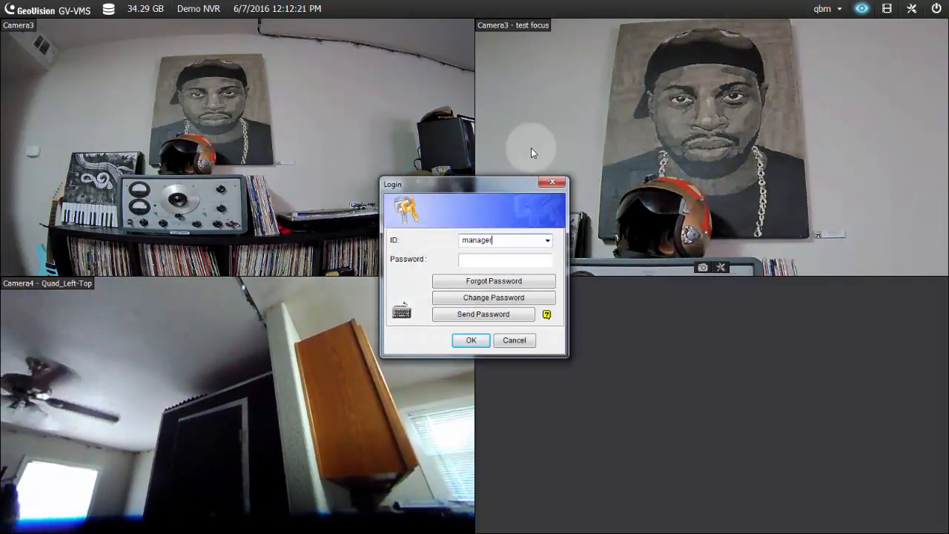
pyautogui.press('Tab')
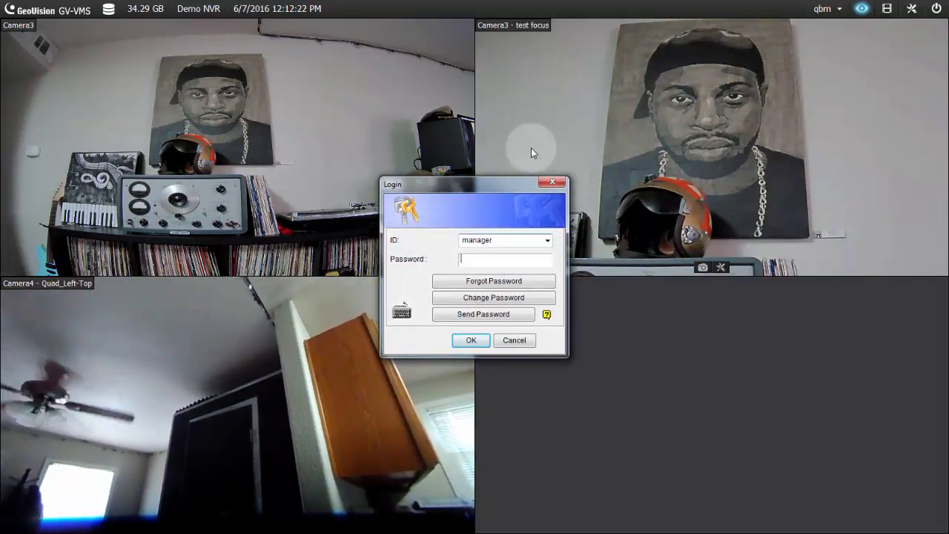
pyautogui.write('*******')
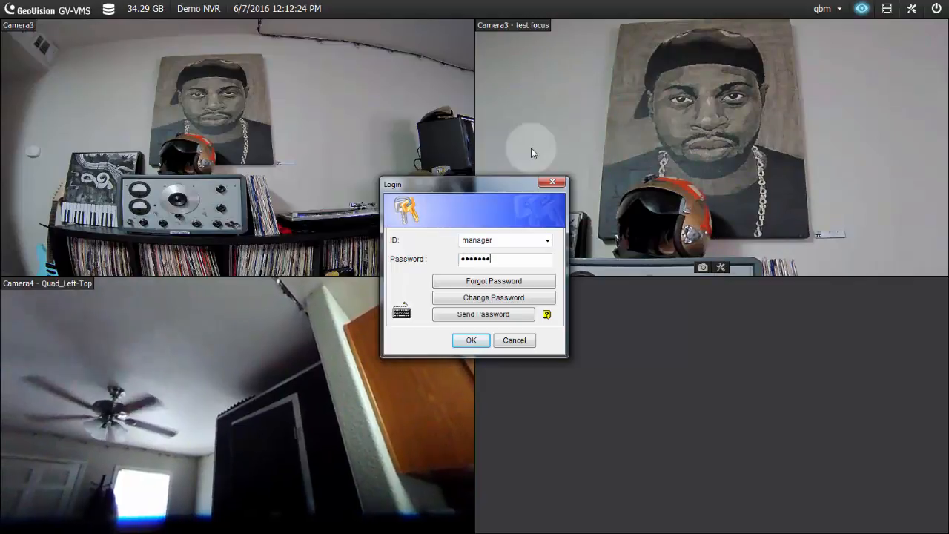
pyautogui.press('Return')
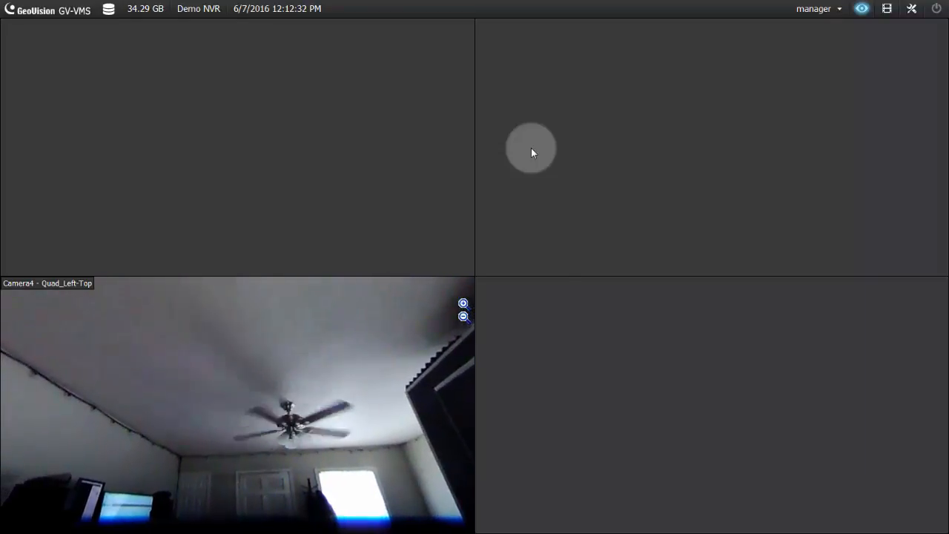
# - Bring up the login prompt with L and sign in as 'admin' with its password
pyautogui.press('l')
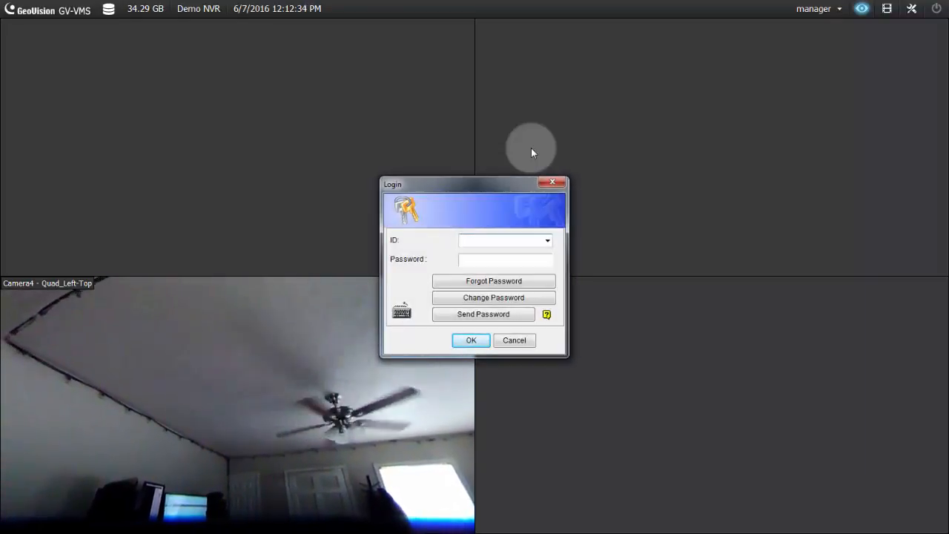
pyautogui.write('admin')
pyautogui.press('Tab')
pyautogui.write('1234')
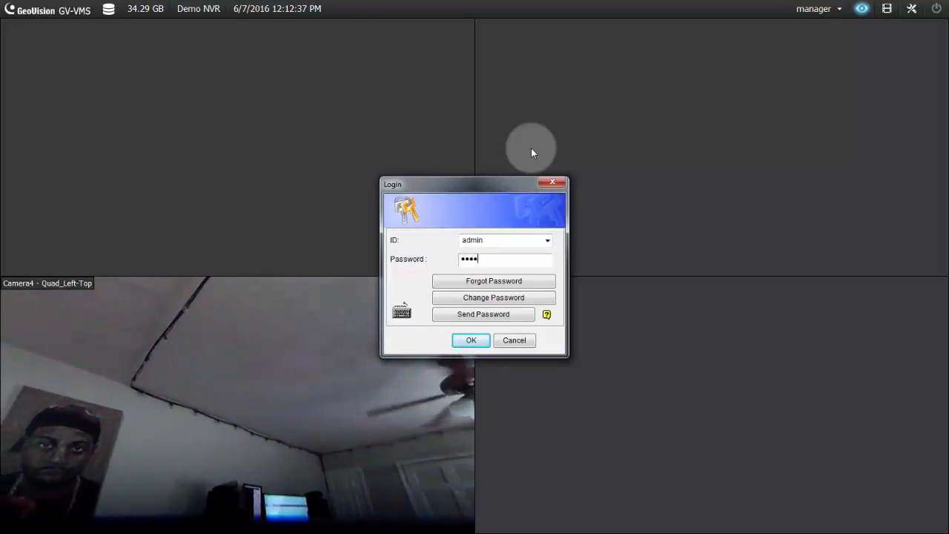
pyautogui.press('Return')
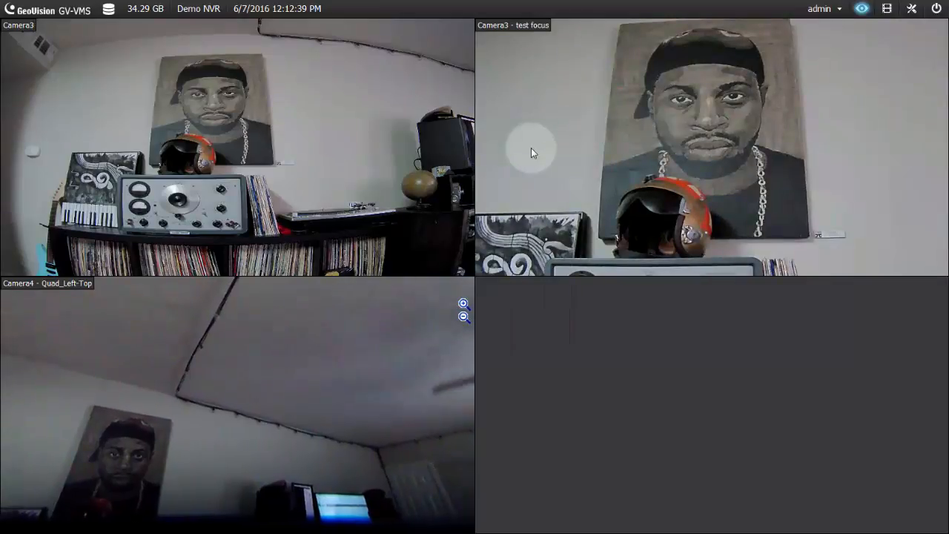